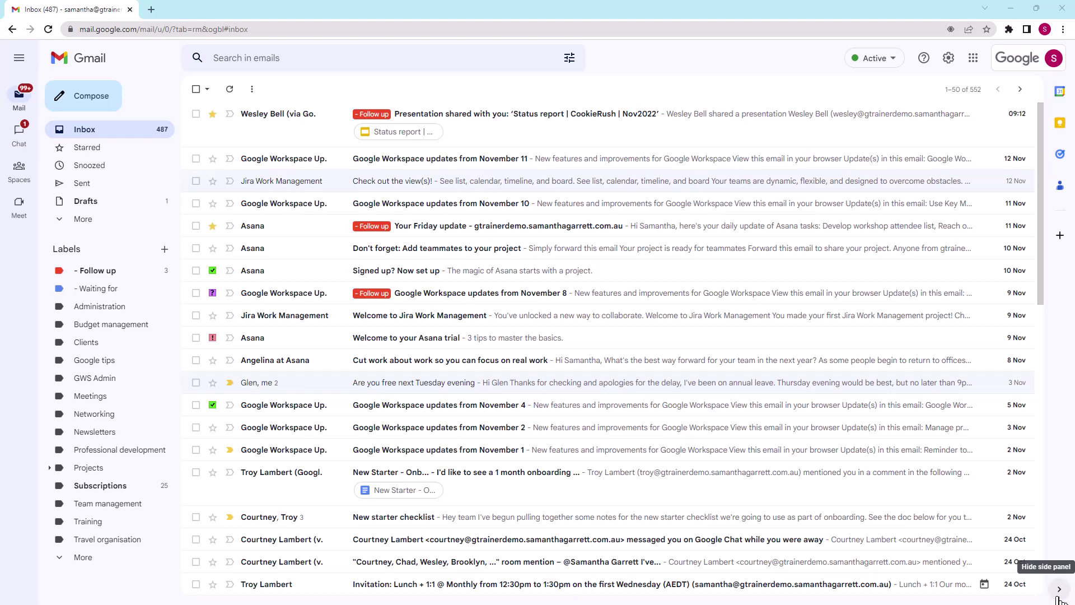
# Hide and restore the side panel, open Keep notes, then browse and close Google apps
pyautogui.click(1060, 596)
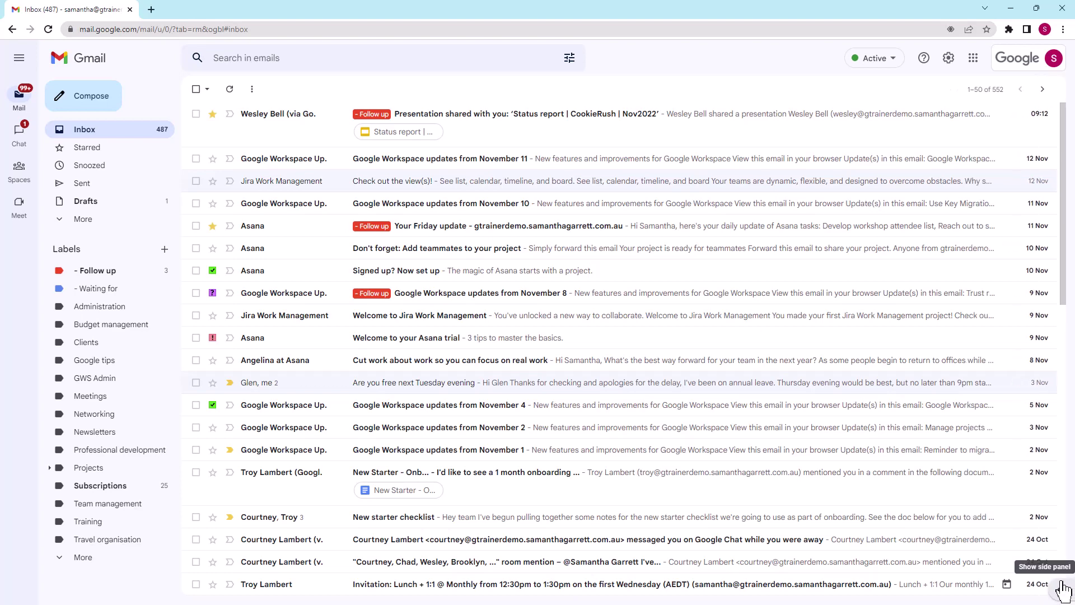
pyautogui.click(1064, 589)
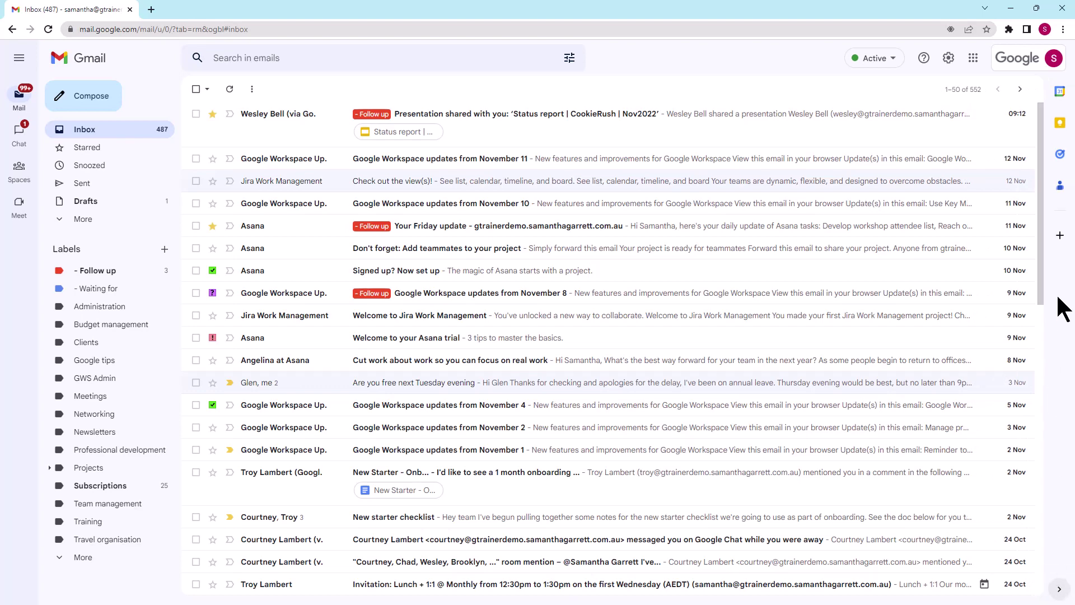
pyautogui.click(1061, 125)
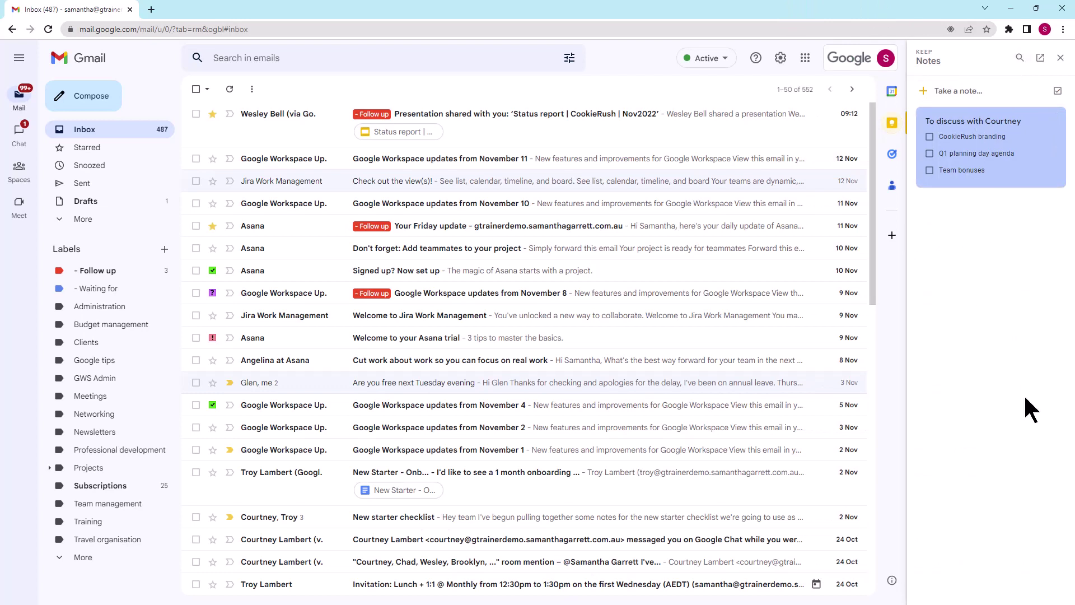
pyautogui.click(805, 61)
pyautogui.scroll(-2, 814, 169)
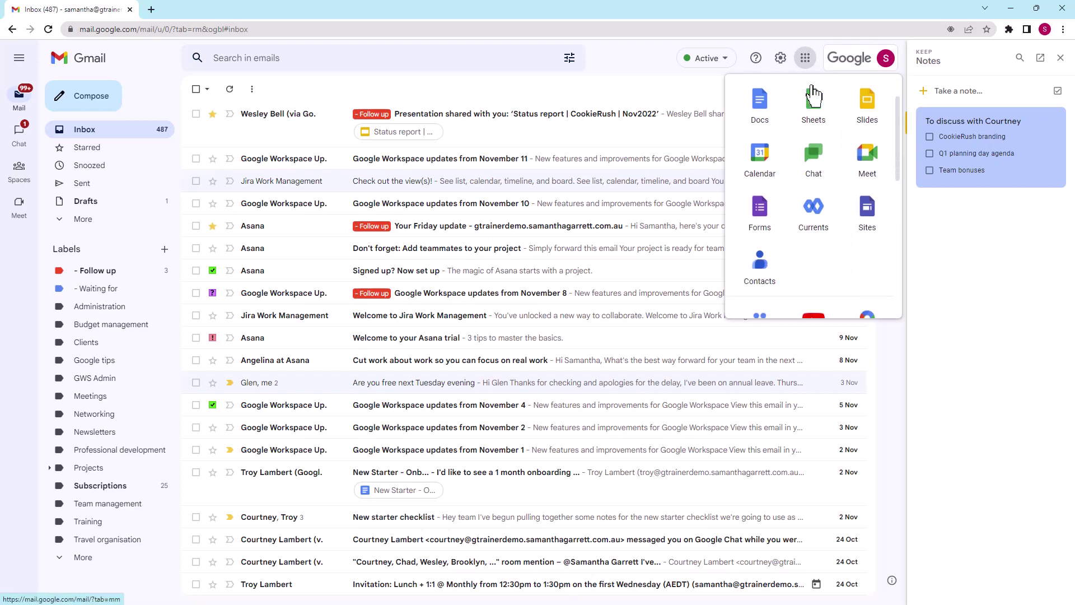
pyautogui.scroll(-3, 823, 113)
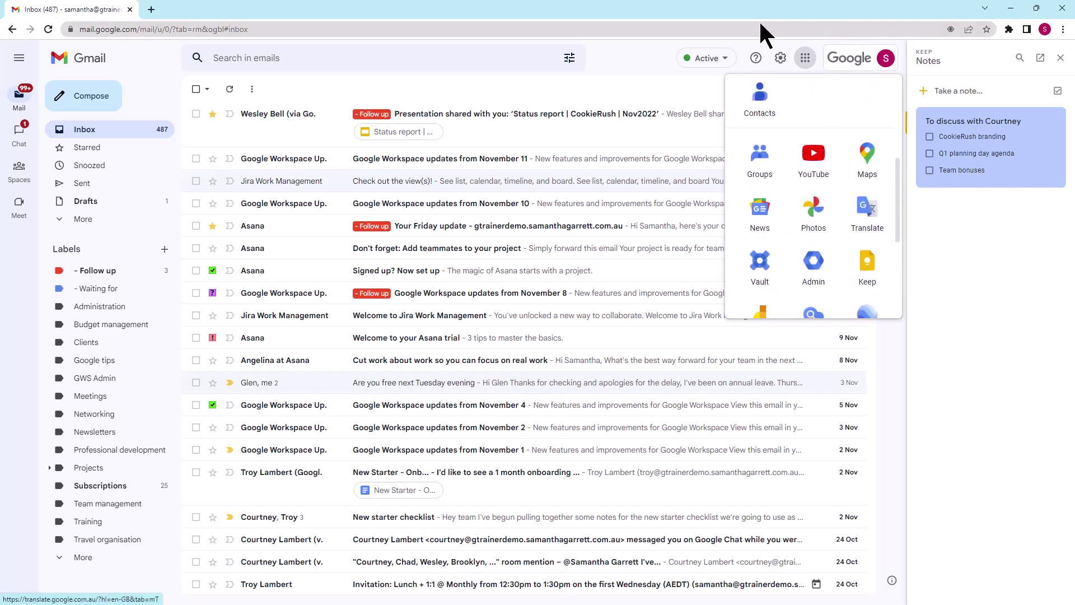
pyautogui.click(999, 244)
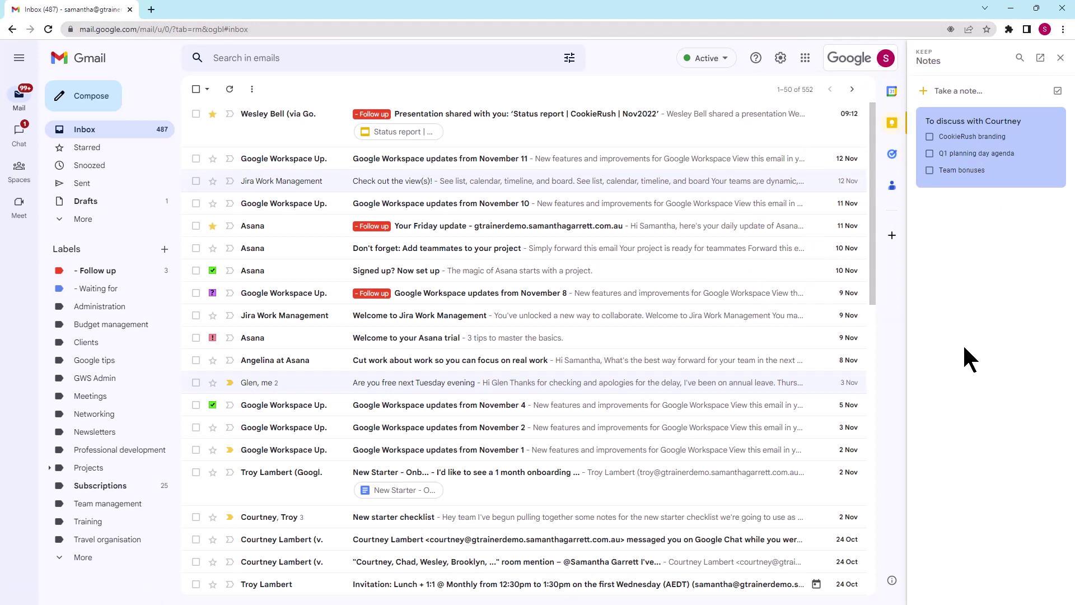
# Open the Jira 'Check out the view(s)!' email and start a new Keep note for it
pyautogui.click(427, 187)
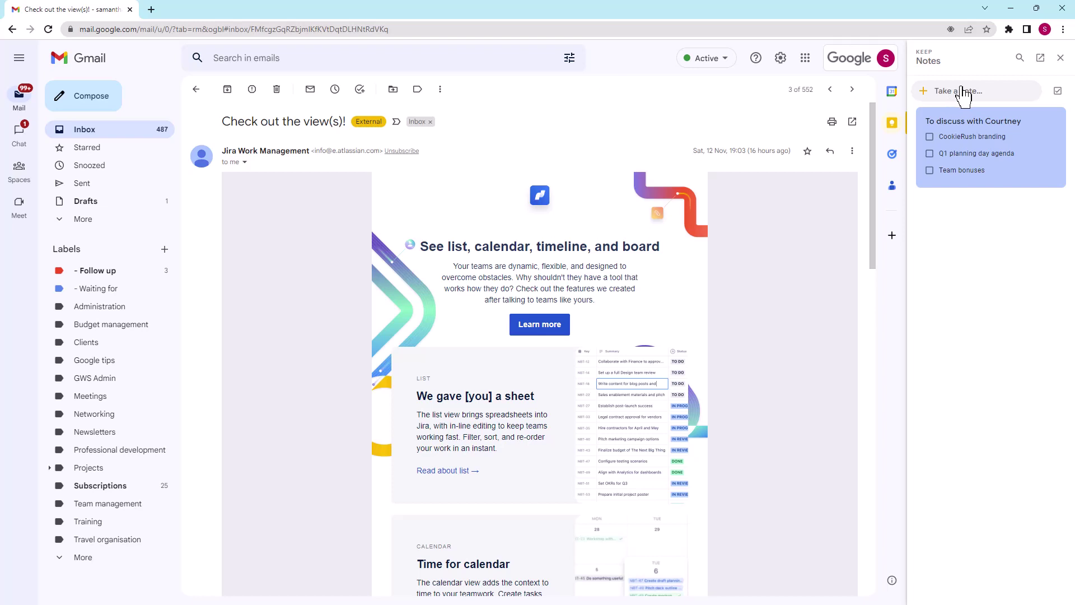
pyautogui.click(964, 92)
pyautogui.write('Need to look at different views')
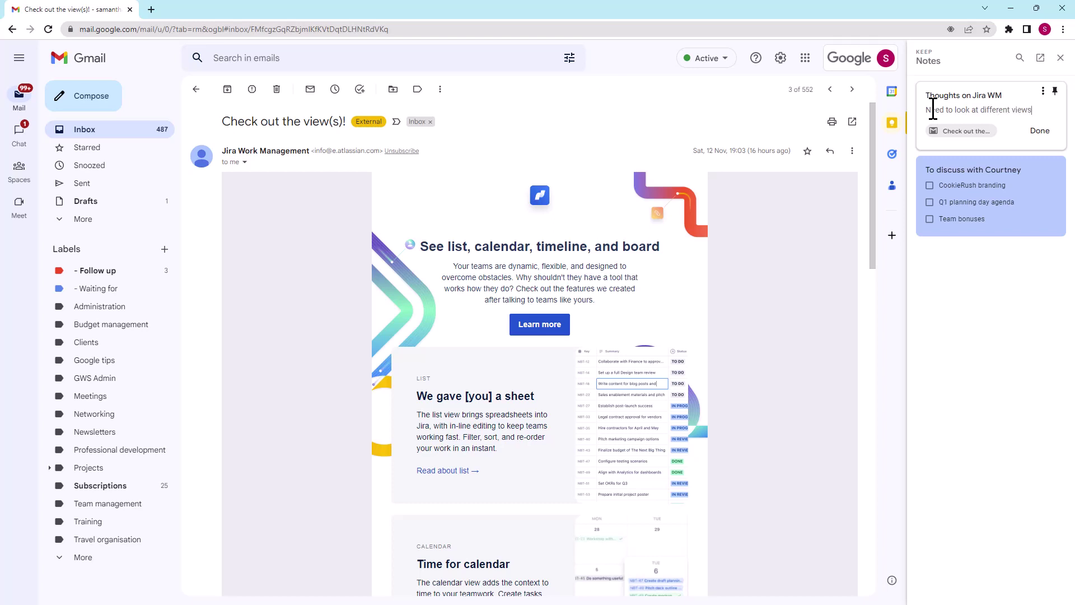
# Save the note, return to the inbox, and reopen 'Thoughts on Jira WM' in Keep
pyautogui.click(1039, 131)
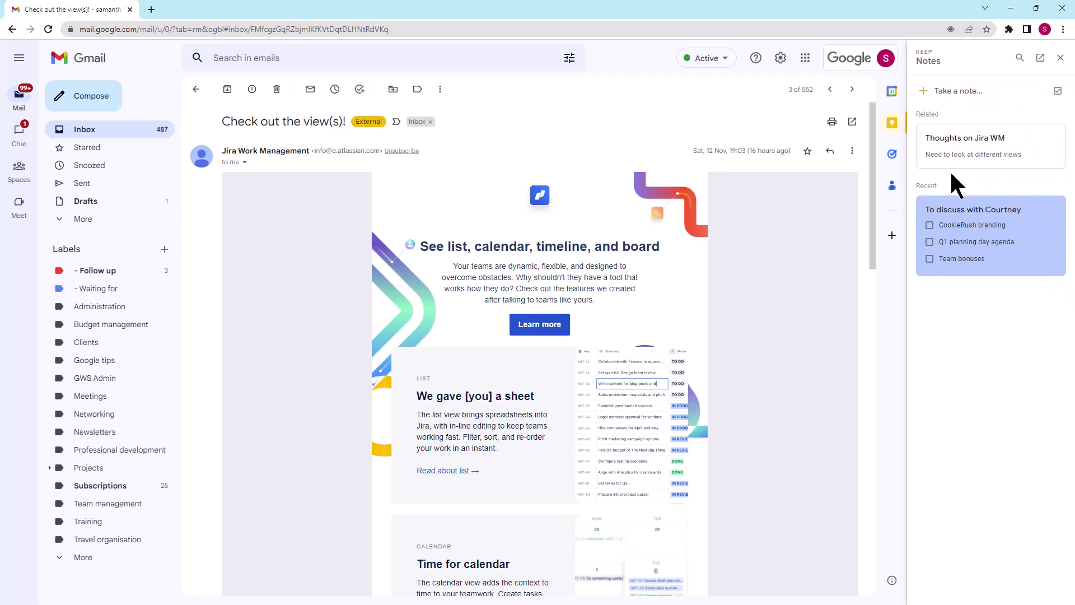
pyautogui.click(101, 133)
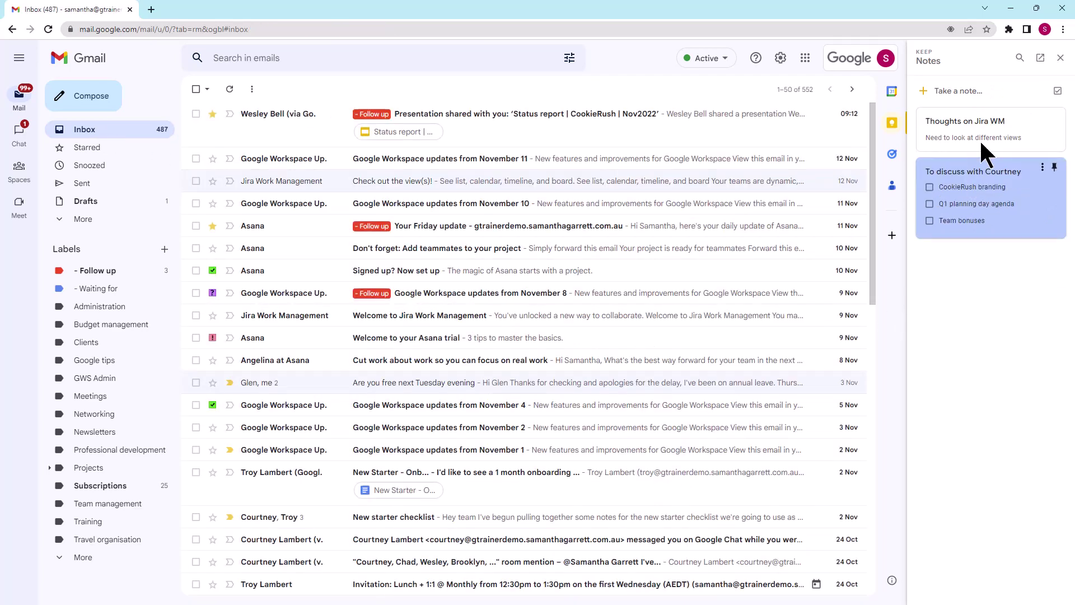
pyautogui.click(991, 126)
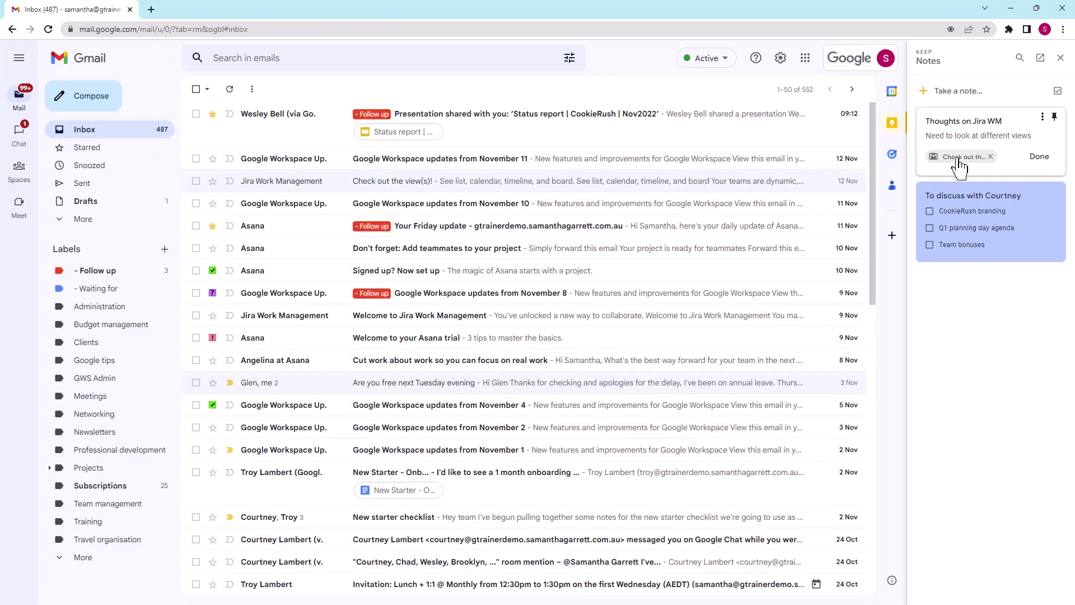